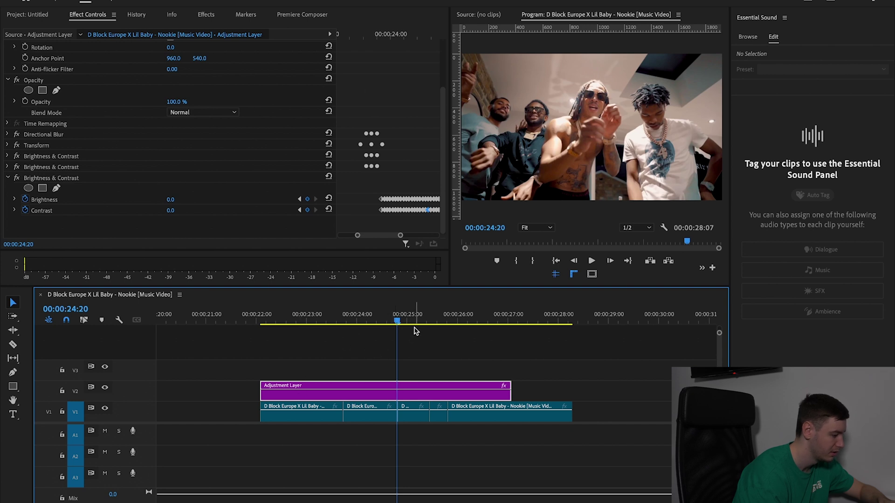
Place an adjustment layer on V3 starting at 00:00:24:20 and cut away the V2 adjustment layer beyond that point.
{"action": "left_click", "coordinate": [39, 16]}
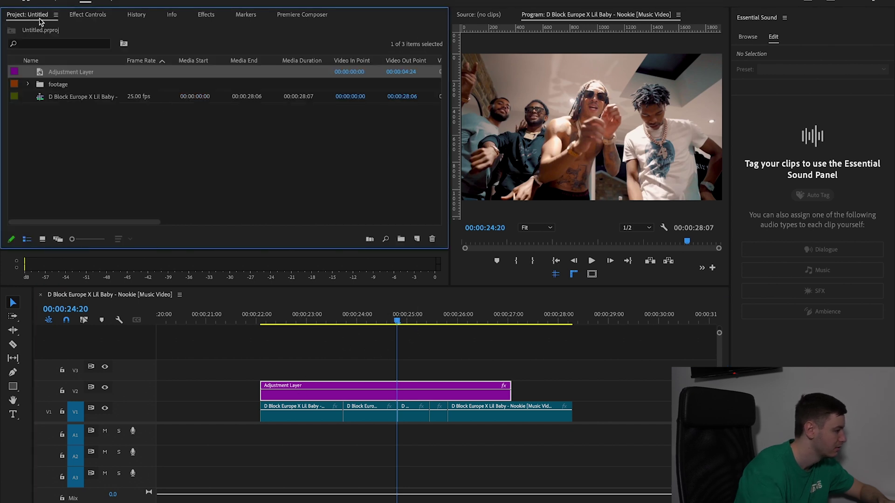
{"action": "left_click_drag", "start_coordinate": [316, 210], "coordinate": [400, 373]}
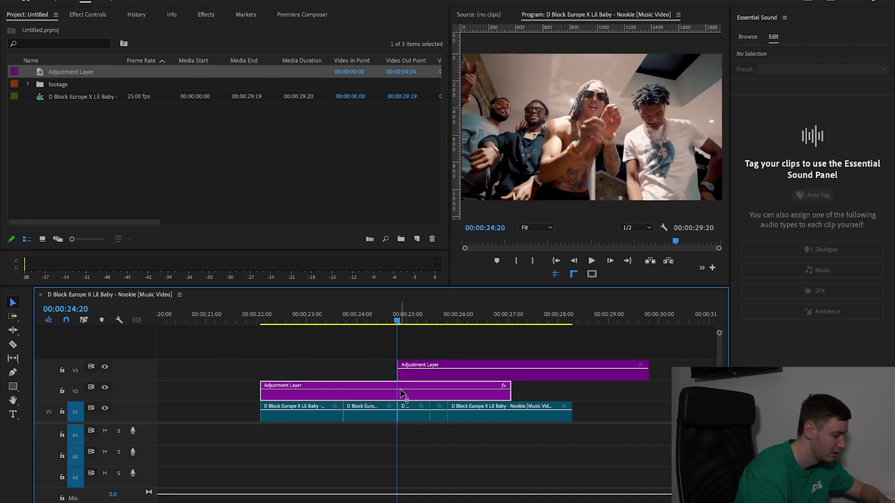
{"action": "key", "text": "c"}
{"action": "left_click", "coordinate": [402, 396]}
{"action": "key", "text": "v"}
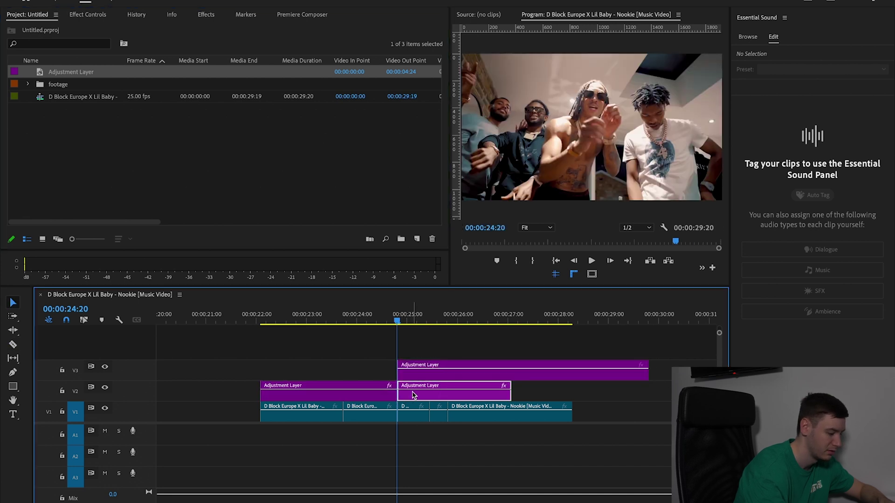
{"action": "key", "text": "Delete"}
Find the Transform video effect in the Distort category and apply it to the V3 adjustment layer.
{"action": "left_click", "coordinate": [413, 379]}
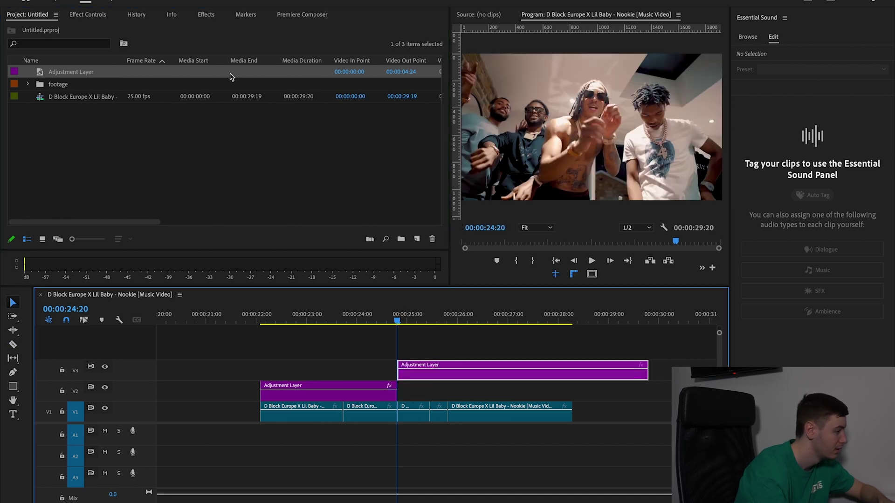
{"action": "left_click", "coordinate": [100, 15]}
{"action": "left_click", "coordinate": [213, 18]}
{"action": "left_click", "coordinate": [51, 29]}
{"action": "type", "text": "transfor"}
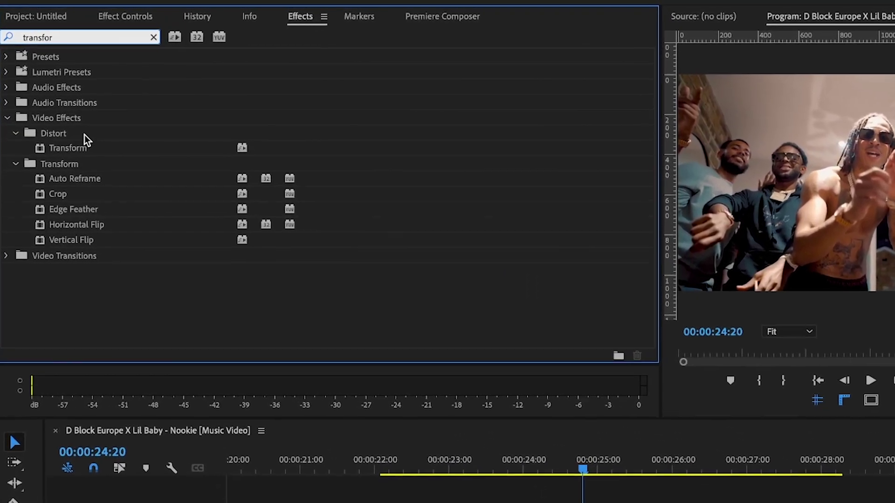
{"action": "left_click_drag", "start_coordinate": [77, 148], "coordinate": [453, 374]}
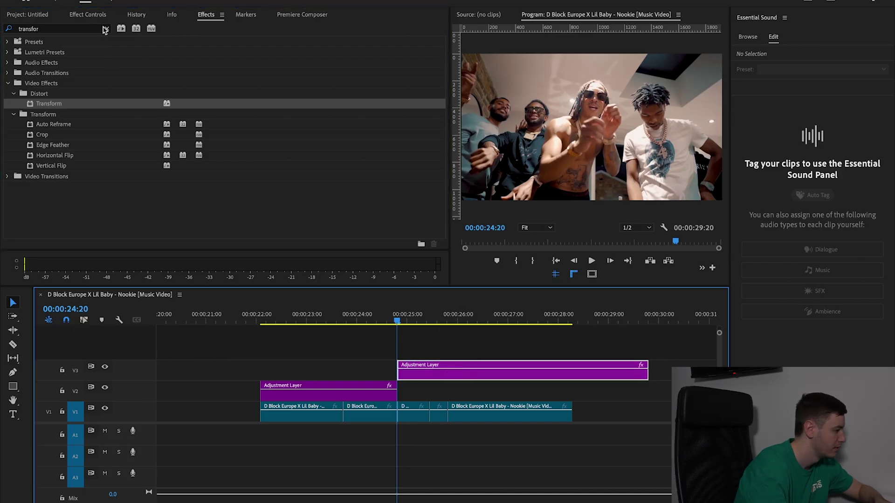
Start keyframing the Transform effect's Scale, Skew and Rotation at 00:00:24:20.
{"action": "left_click", "coordinate": [89, 15]}
{"action": "left_click_drag", "start_coordinate": [443, 111], "coordinate": [440, 209]}
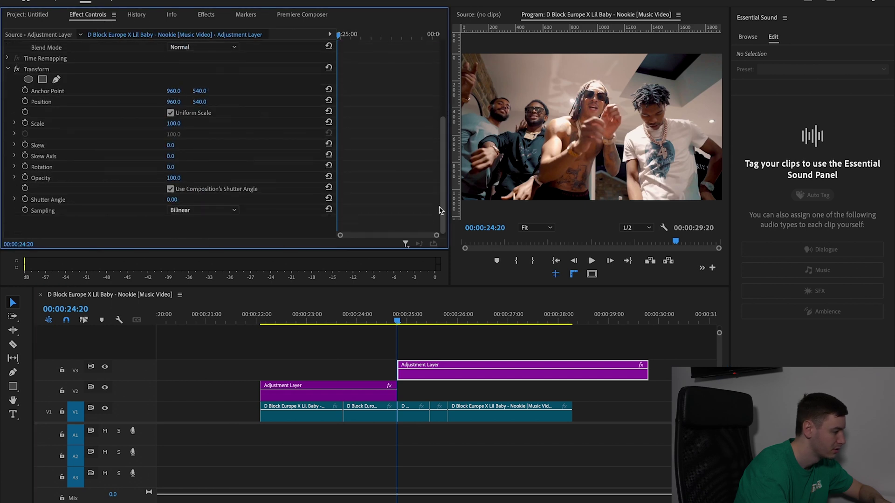
{"action": "left_click", "coordinate": [25, 123]}
{"action": "left_click", "coordinate": [25, 145]}
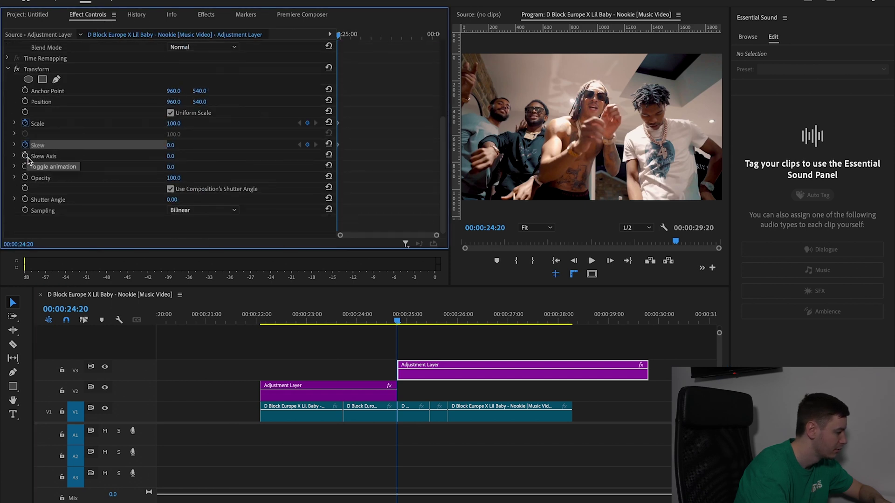
{"action": "left_click", "coordinate": [25, 166]}
Extend the V3 adjustment layer's start about half a second earlier and set Transform's Scale to 455, Skew to 32 and Rotation to 355° at 00:00:24:20.
{"action": "left_click", "coordinate": [397, 376]}
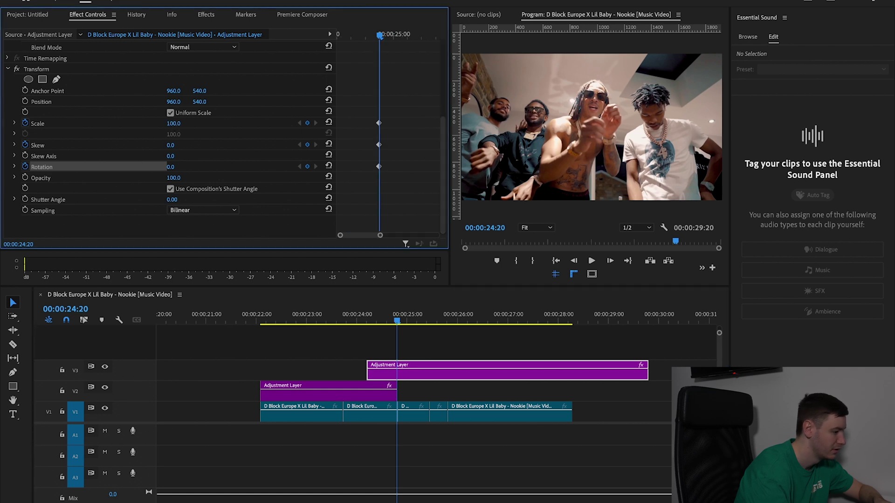
{"action": "left_click_drag", "start_coordinate": [174, 123], "coordinate": [338, 123]}
{"action": "left_click_drag", "start_coordinate": [171, 167], "coordinate": [277, 167]}
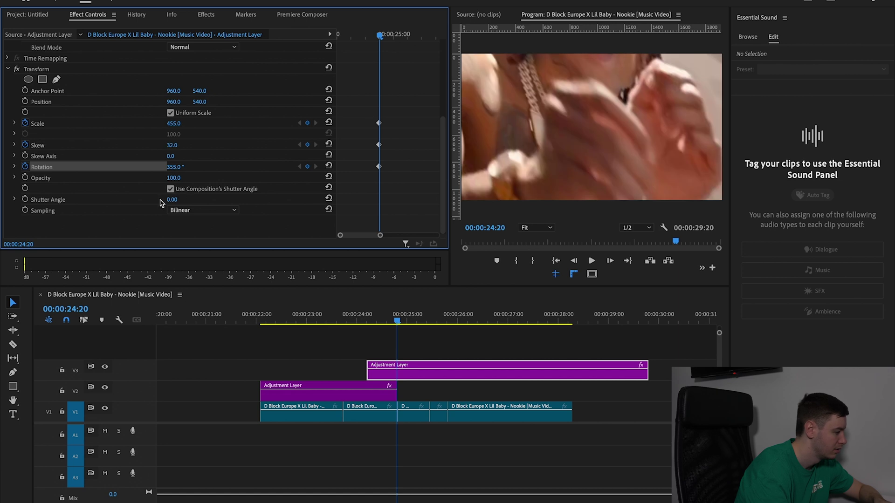
Add keyframes at 00:00:24:16 that reset the Transform effect's Scale, Skew and Rotation to their defaults.
{"action": "left_click_drag", "start_coordinate": [375, 38], "coordinate": [370, 38]}
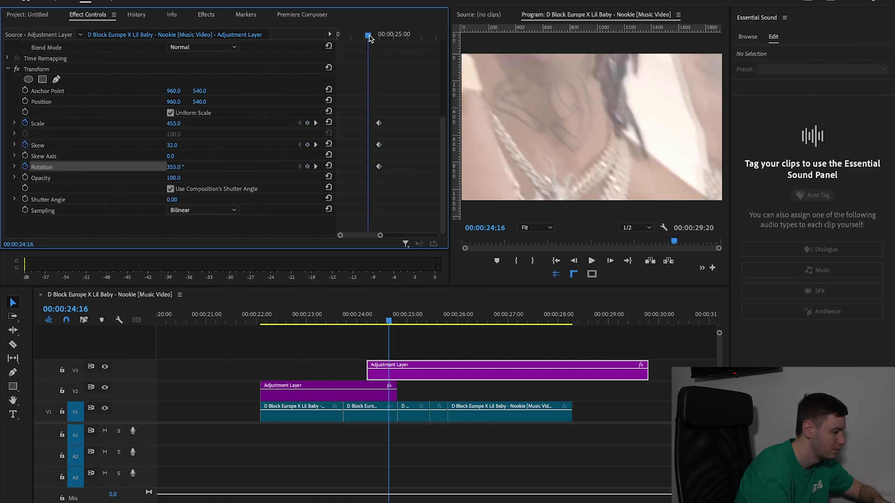
{"action": "left_click", "coordinate": [328, 122]}
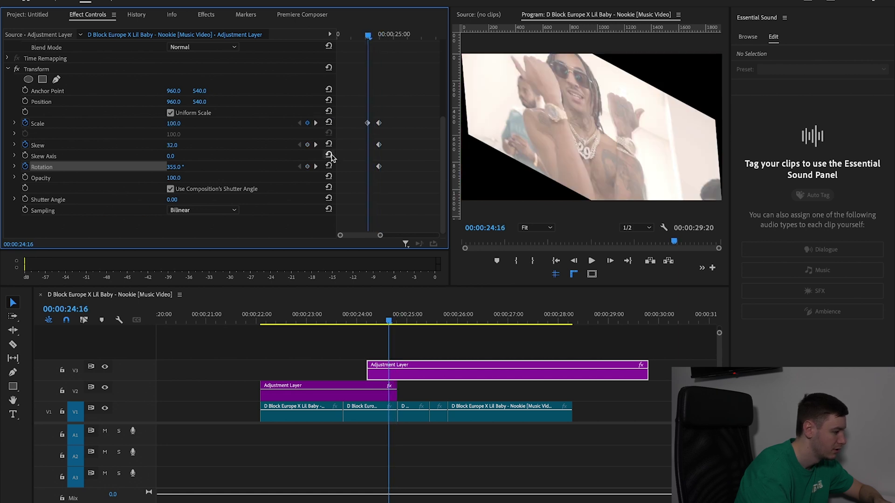
{"action": "left_click", "coordinate": [329, 145]}
{"action": "left_click", "coordinate": [328, 166]}
Add keyframes at 00:00:24:23 that return Transform's Scale to 100 and its Skew and Rotation to 0.
{"action": "left_click_drag", "start_coordinate": [368, 35], "coordinate": [389, 46]}
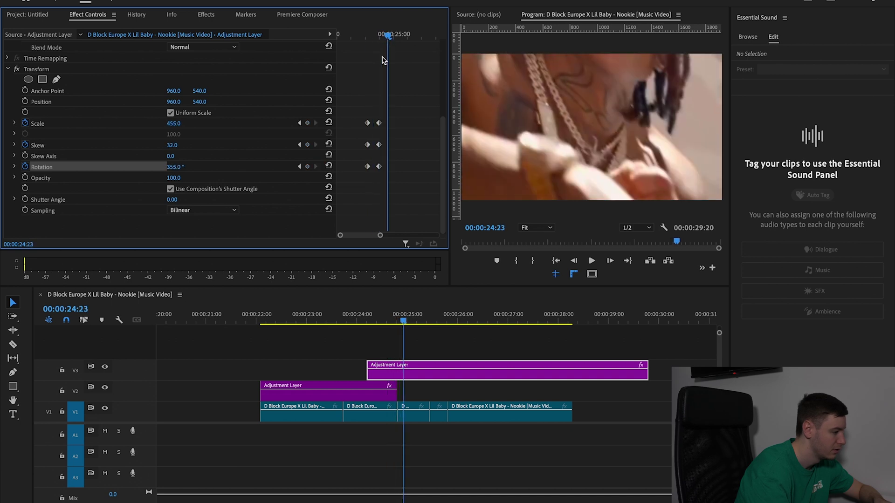
{"action": "left_click", "coordinate": [328, 122]}
{"action": "left_click", "coordinate": [328, 144]}
{"action": "left_click", "coordinate": [328, 167]}
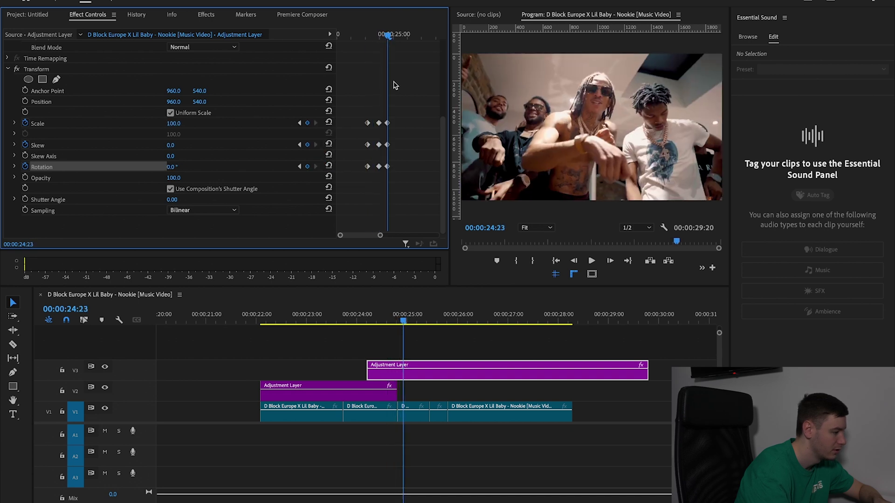
Return the playhead to 00:00:24:20 and apply the Directional Blur effect to the V3 adjustment layer.
{"action": "left_click", "coordinate": [393, 317]}
{"action": "left_click_drag", "start_coordinate": [393, 317], "coordinate": [399, 318]}
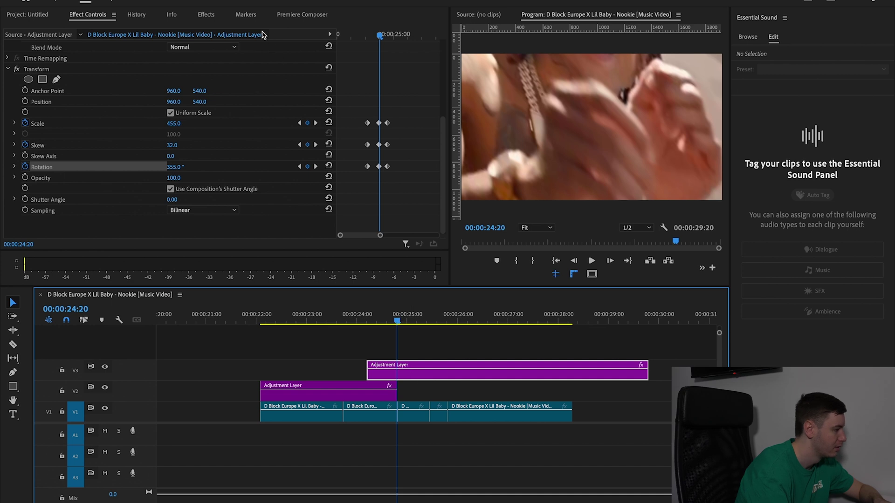
{"action": "left_click", "coordinate": [213, 15]}
{"action": "left_click", "coordinate": [107, 28]}
{"action": "left_click", "coordinate": [87, 29]}
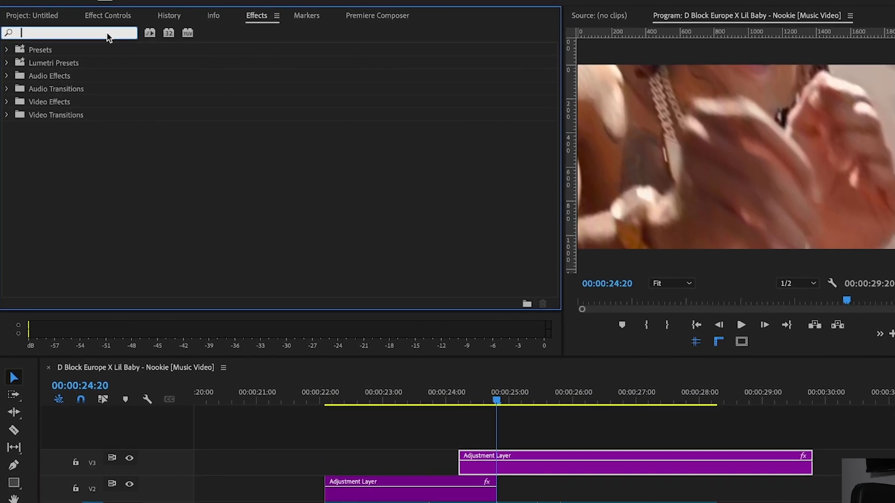
{"action": "type", "text": "blur"}
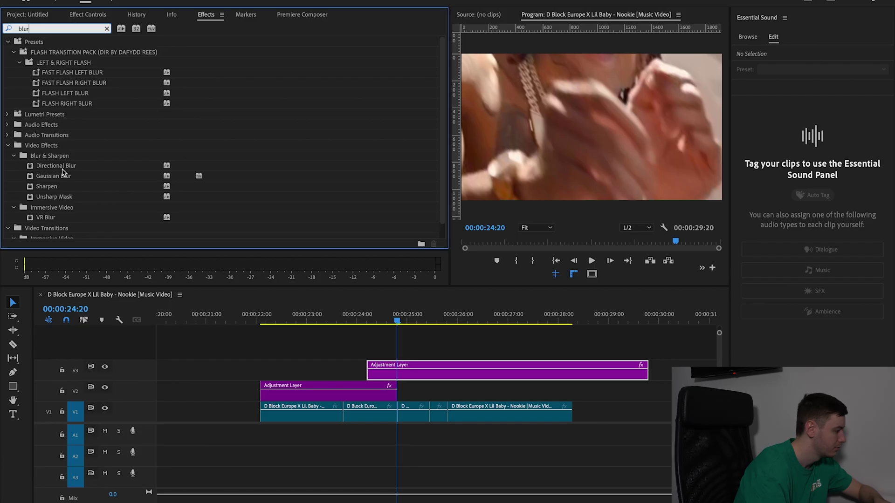
{"action": "left_click_drag", "start_coordinate": [63, 168], "coordinate": [414, 378]}
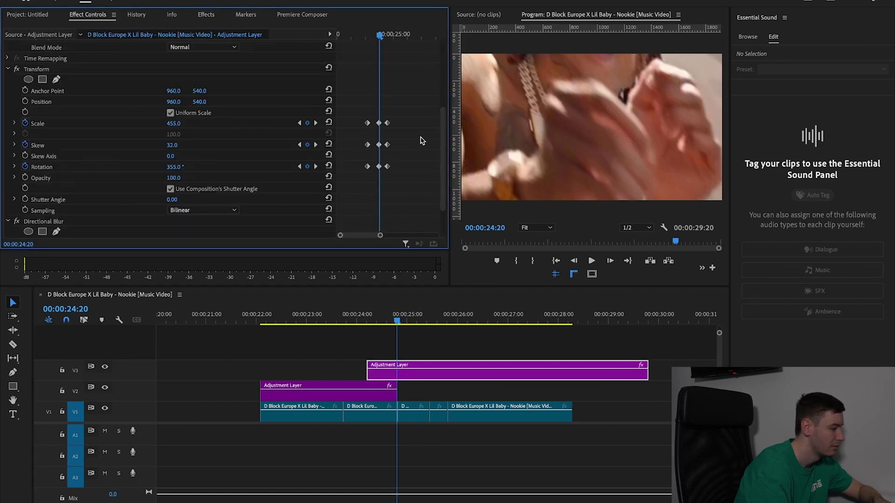
Keyframe Directional Blur at 00:00:24:20 with Direction at -202° and Blur Length at 55.
{"action": "left_click", "coordinate": [8, 70]}
{"action": "left_click", "coordinate": [25, 199]}
{"action": "left_click", "coordinate": [26, 210]}
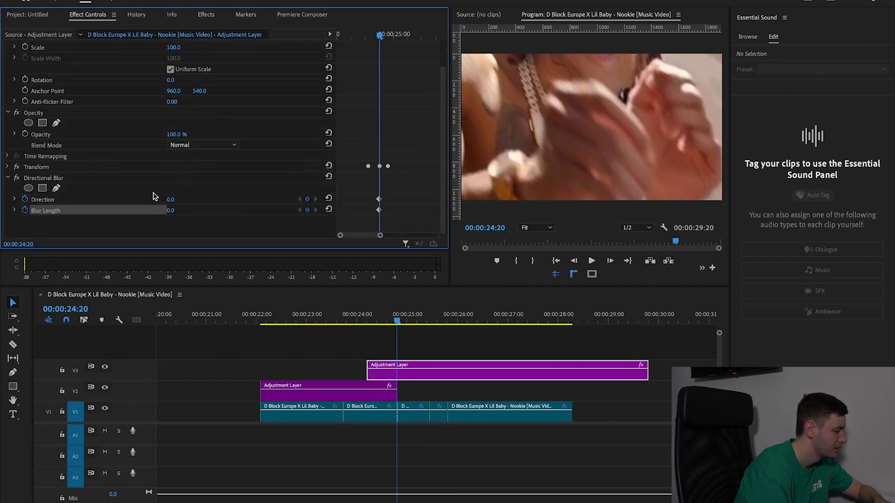
{"action": "left_click_drag", "start_coordinate": [171, 211], "coordinate": [83, 200]}
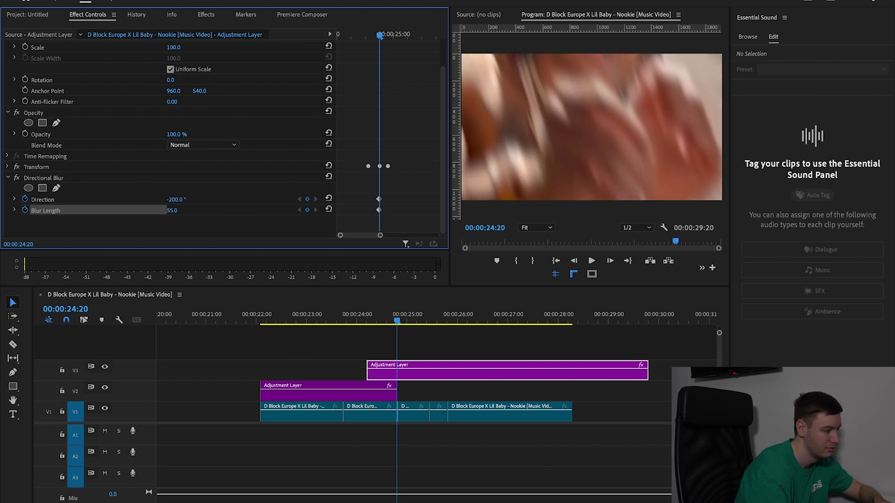
Add keyframes at 00:00:24:16 and 00:00:24:23 that reset Directional Blur's Direction and Blur Length to 0.
{"action": "mouse_move", "coordinate": [380, 36]}
{"action": "left_mouse_down"}
{"action": "mouse_move", "coordinate": [368, 36]}
{"action": "mouse_move", "coordinate": [388, 38]}
{"action": "left_mouse_up"}
{"action": "left_click", "coordinate": [328, 198]}
{"action": "left_click", "coordinate": [328, 209]}
{"action": "left_click", "coordinate": [329, 199]}
{"action": "left_click", "coordinate": [329, 209]}
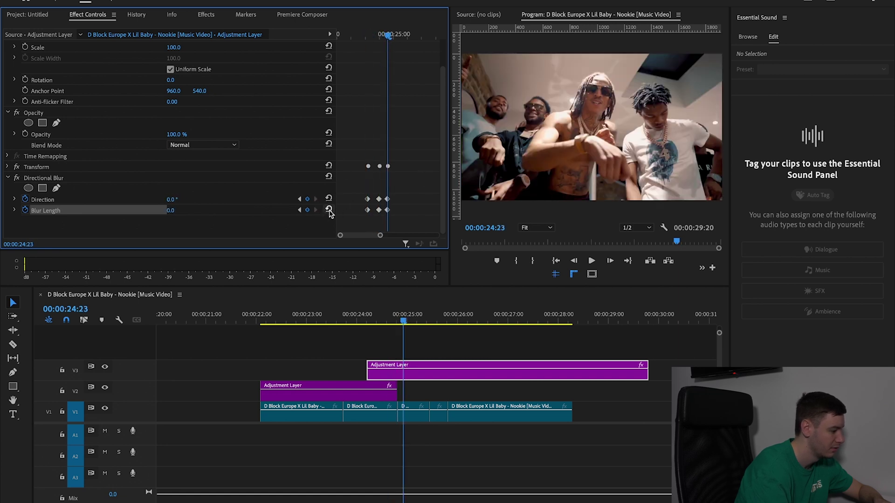
Return the playhead to 00:00:24:20 and apply the Brightness & Contrast effect to the V3 adjustment layer.
{"action": "left_click", "coordinate": [396, 316]}
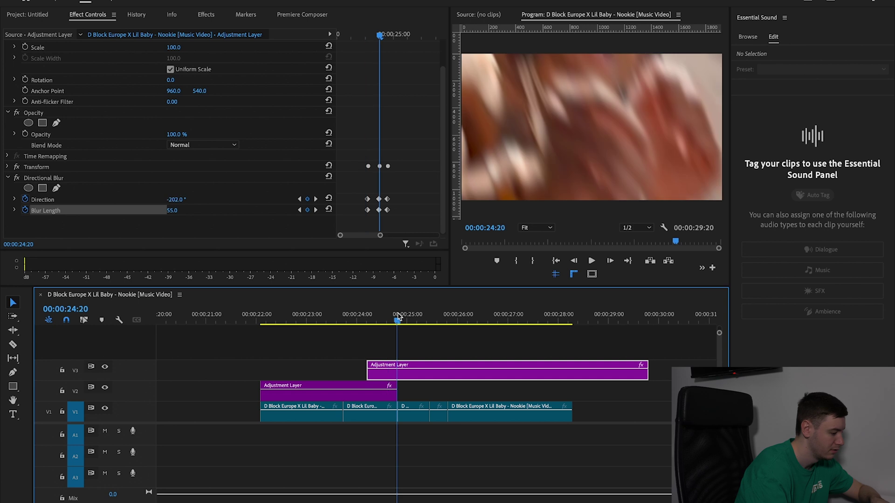
{"action": "left_click", "coordinate": [206, 15]}
{"action": "left_click", "coordinate": [106, 28]}
{"action": "type", "text": "bright"}
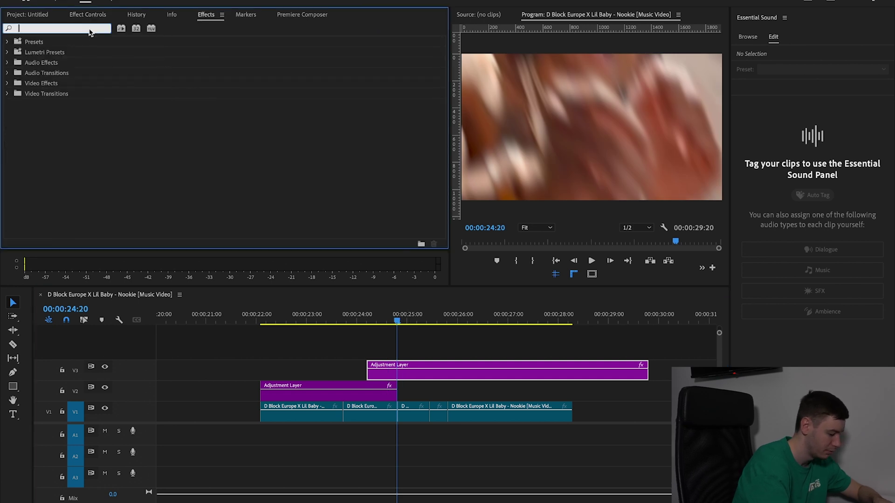
{"action": "left_click_drag", "start_coordinate": [91, 104], "coordinate": [440, 376]}
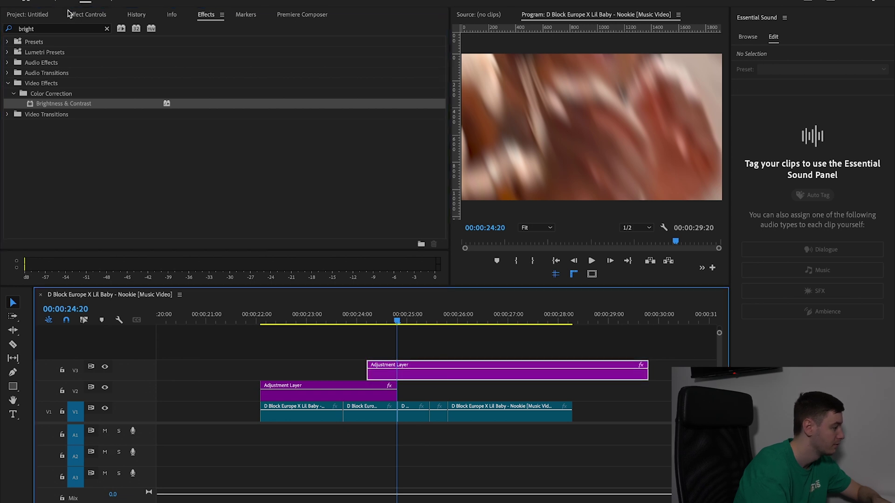
Keyframe Brightness & Contrast at 00:00:24:20 with Brightness at 97 and Contrast at 44.
{"action": "left_click", "coordinate": [70, 14]}
{"action": "left_click_drag", "start_coordinate": [443, 122], "coordinate": [442, 185]}
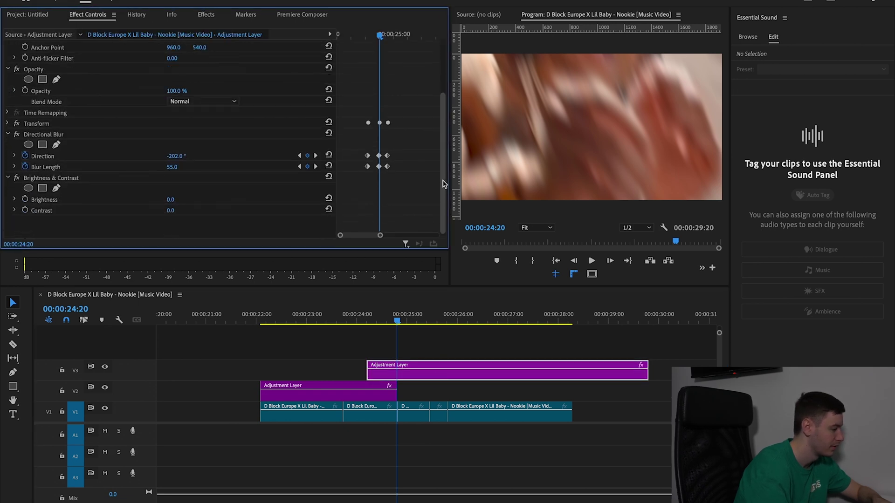
{"action": "left_click", "coordinate": [26, 199]}
{"action": "left_click", "coordinate": [25, 210]}
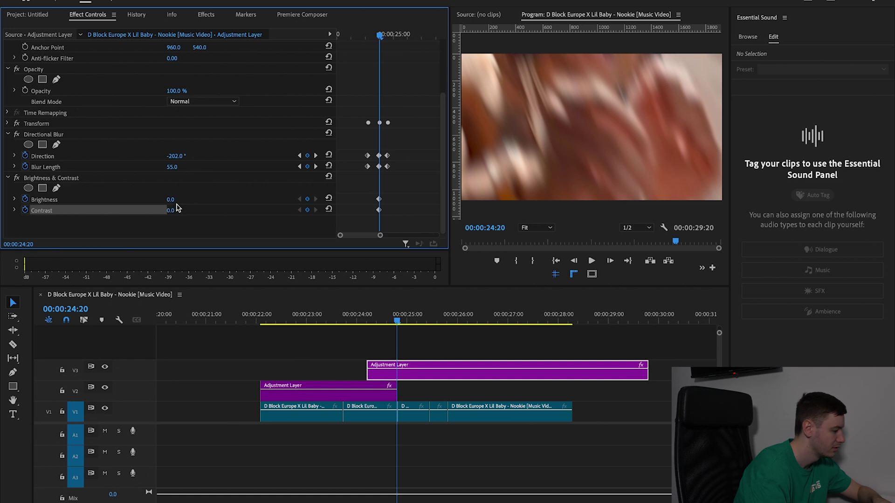
{"action": "left_click_drag", "start_coordinate": [171, 199], "coordinate": [180, 200]}
Add keyframes at 00:00:24:17 that reset Brightness and Contrast to 0.
{"action": "mouse_move", "coordinate": [380, 35]}
{"action": "left_mouse_down"}
{"action": "mouse_move", "coordinate": [370, 36]}
{"action": "mouse_move", "coordinate": [386, 39]}
{"action": "left_mouse_up"}
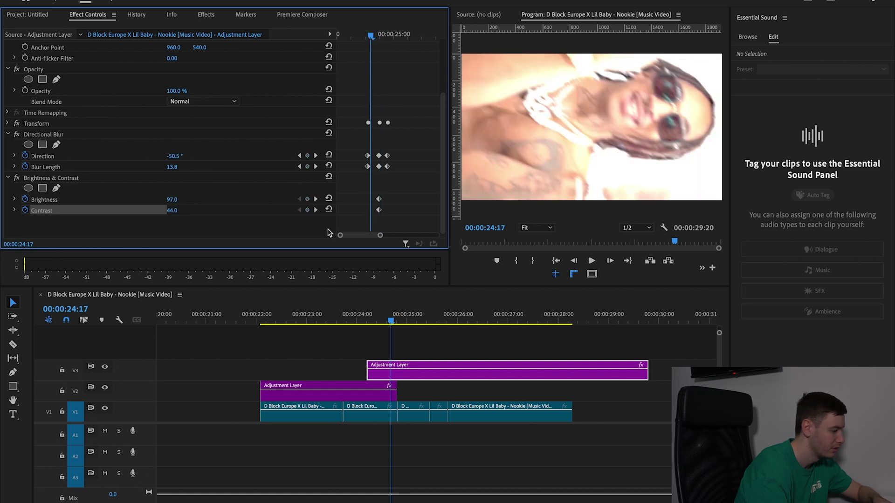
{"action": "left_click", "coordinate": [329, 200]}
{"action": "left_click", "coordinate": [329, 210]}
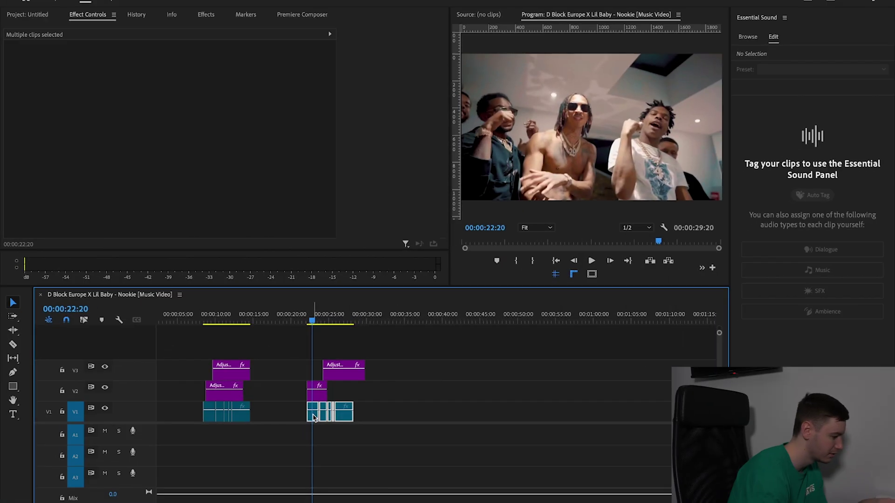
Duplicate the selected V1 clips into the empty space after the second sequence group and place an adjustment layer on V2 above the copies.
{"action": "left_click_drag", "start_coordinate": [316, 417], "coordinate": [421, 417]}
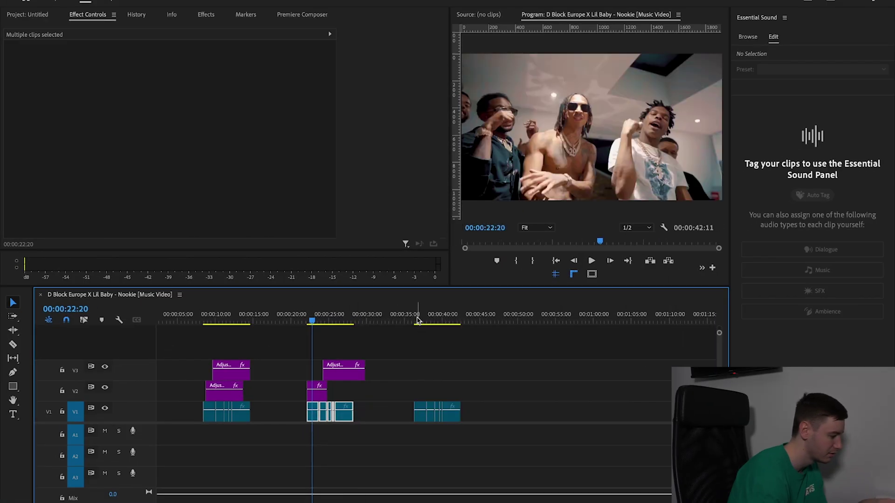
{"action": "left_click", "coordinate": [416, 321]}
{"action": "left_click", "coordinate": [27, 15]}
{"action": "left_click_drag", "start_coordinate": [358, 271], "coordinate": [420, 380]}
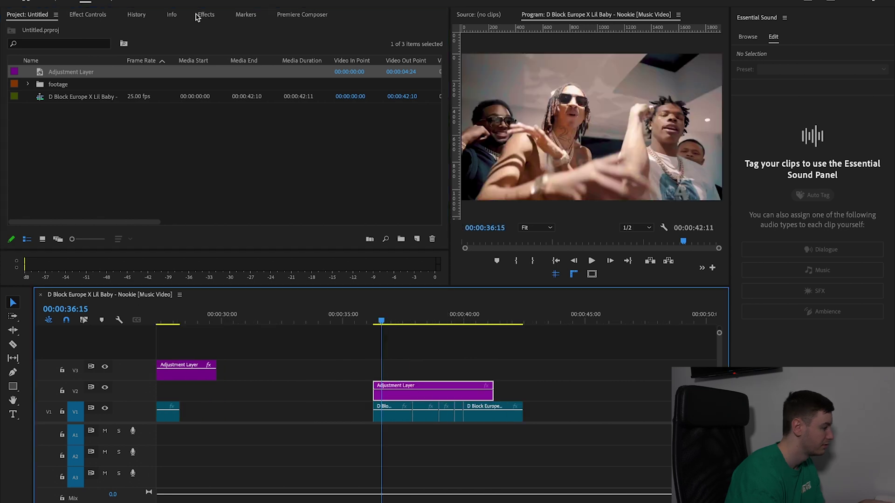
Search the effects for "music" and apply the SPEED FLASH 1 preset to the new V2 adjustment layer.
{"action": "left_click", "coordinate": [212, 18]}
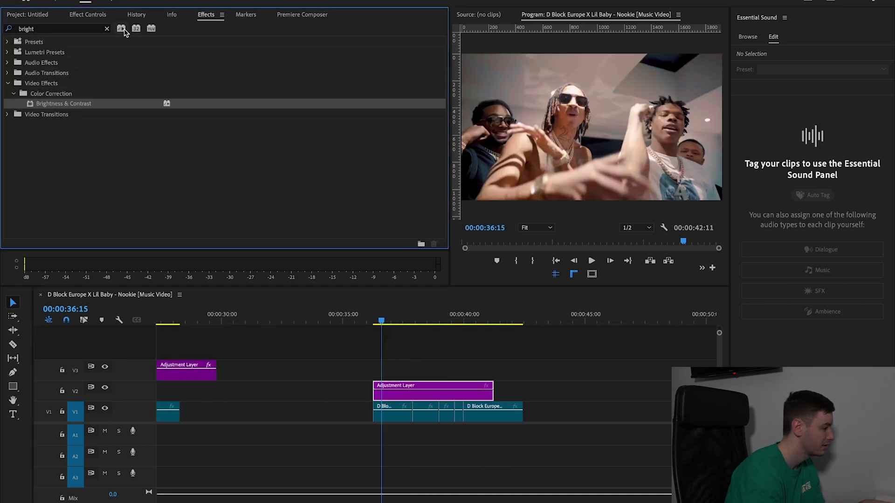
{"action": "left_click", "coordinate": [106, 29]}
{"action": "type", "text": "music"}
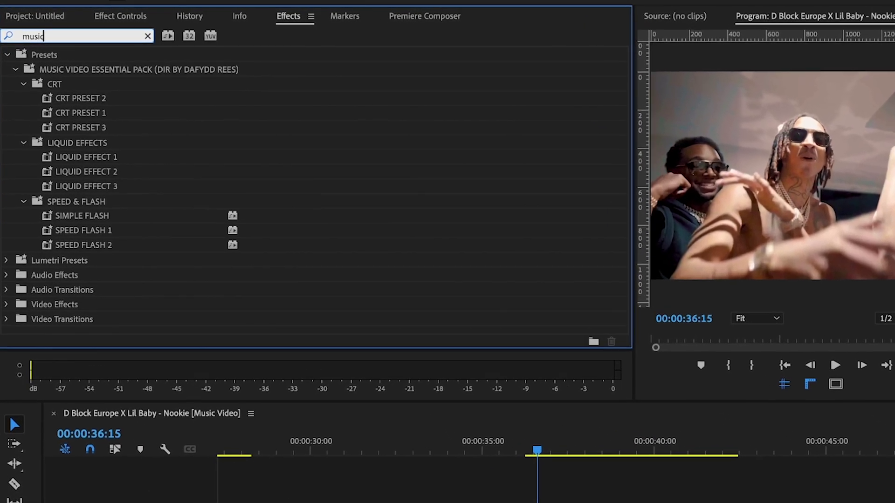
{"action": "left_click", "coordinate": [108, 249]}
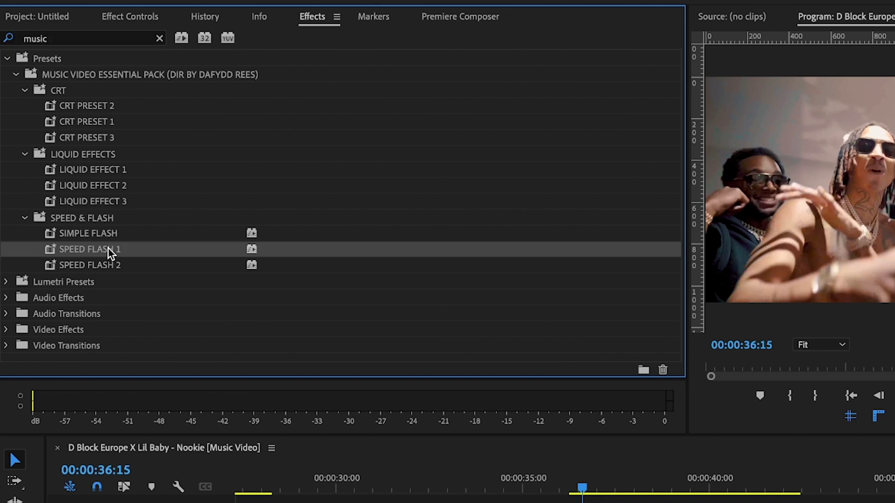
{"action": "left_click_drag", "start_coordinate": [625, 497], "coordinate": [420, 397]}
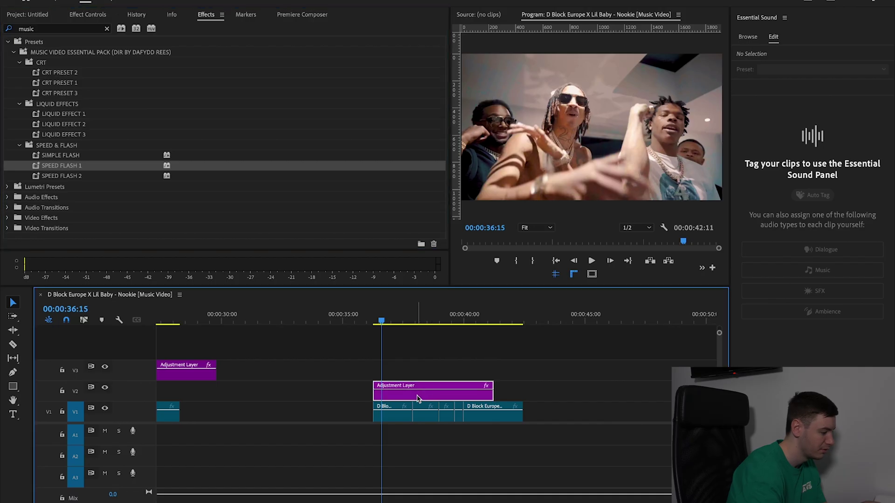
Shift the V2 adjustment layer so its flash peak lands on the cut at 00:00:37:22, and trim its end to just past the flash.
{"action": "left_click", "coordinate": [90, 15]}
{"action": "left_click_drag", "start_coordinate": [409, 322], "coordinate": [414, 324]}
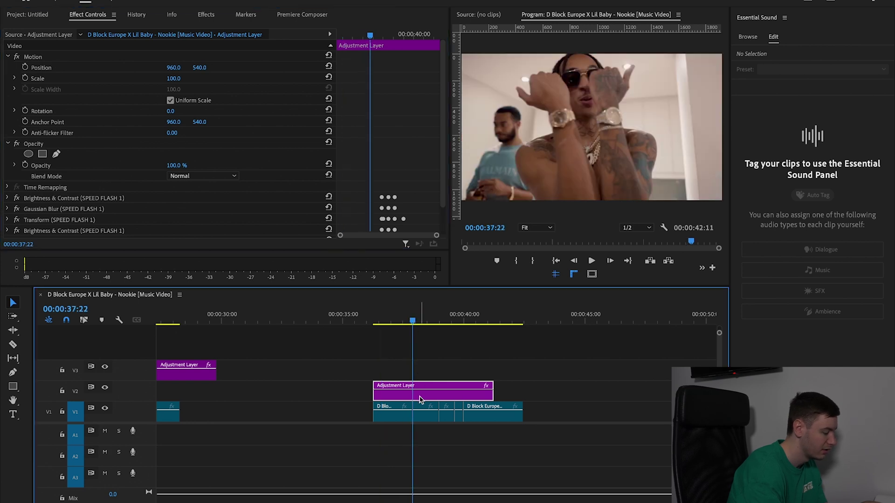
{"action": "scroll", "coordinate": [422, 383], "scroll_direction": "up", "scroll_amount": 5}
{"action": "left_click_drag", "start_coordinate": [406, 394], "coordinate": [392, 396]}
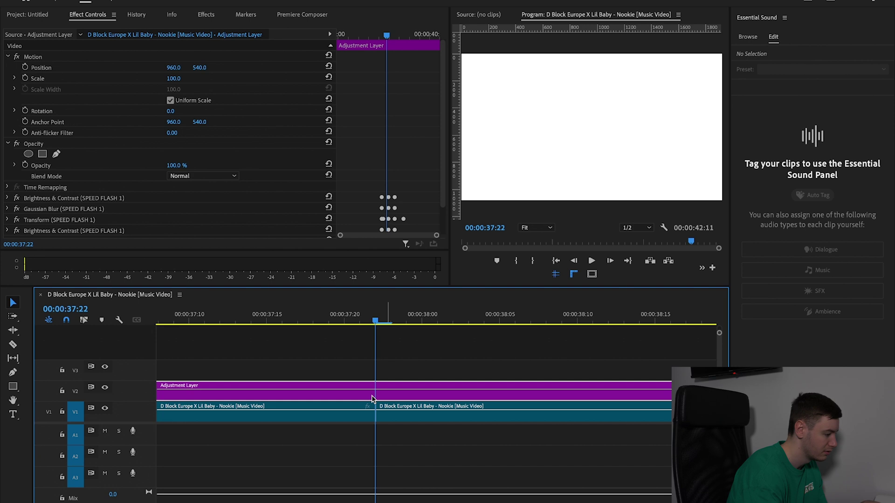
{"action": "left_click_drag", "start_coordinate": [372, 397], "coordinate": [347, 397]}
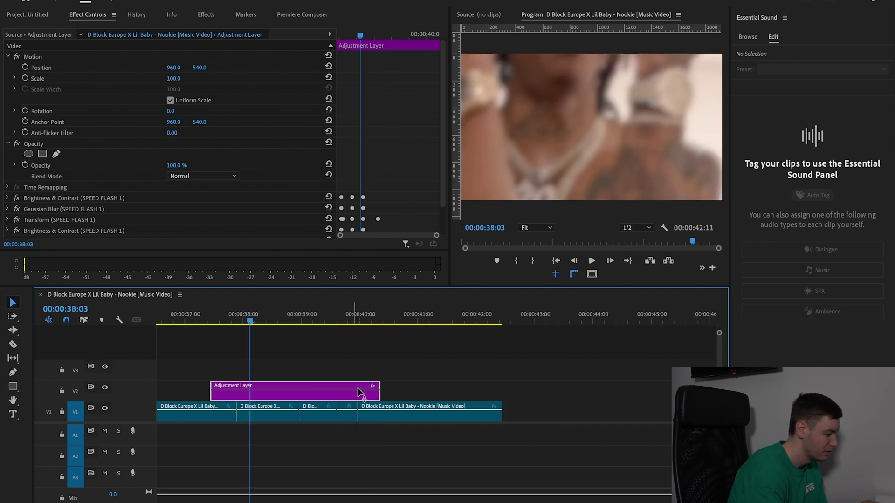
{"action": "left_click_drag", "start_coordinate": [382, 392], "coordinate": [264, 391]}
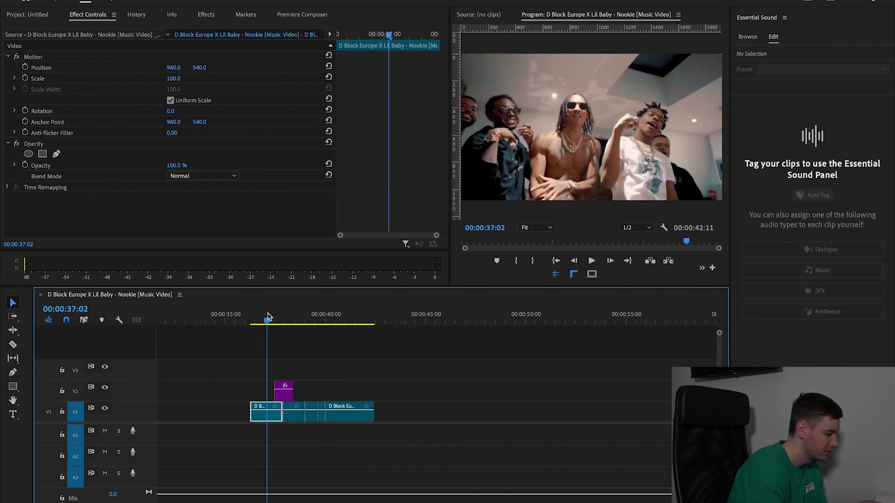
{"action": "key", "text": "space"}
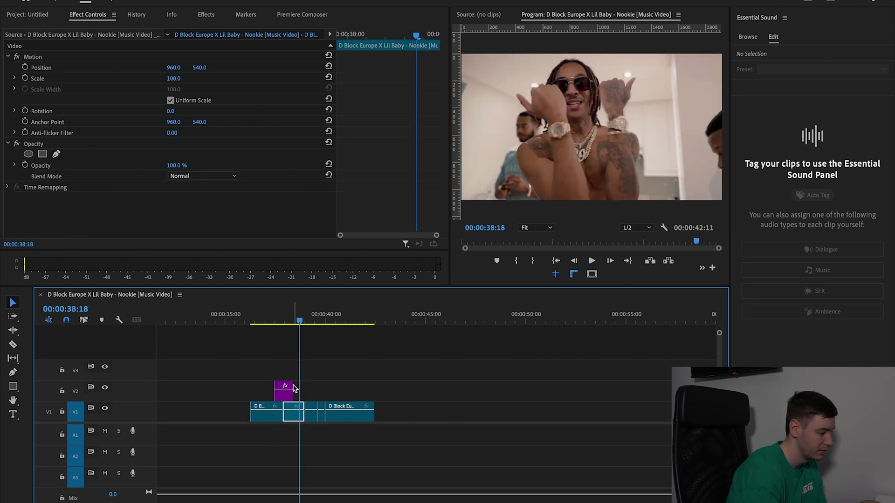
Delete the two lowest Brightness & Contrast (SPEED FLASH 1) effects from the V2 adjustment layer over the 00:00:37:22 cut.
{"action": "scroll", "coordinate": [295, 387], "scroll_direction": "up", "scroll_amount": 5}
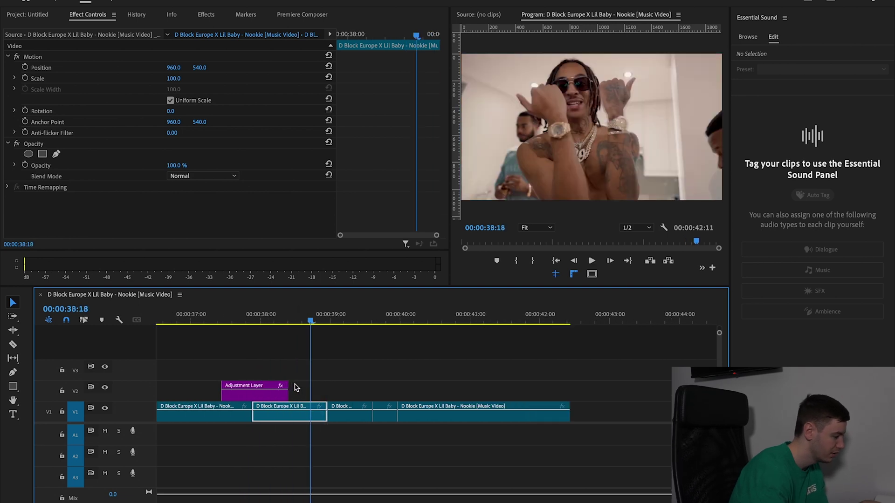
{"action": "left_click", "coordinate": [246, 310]}
{"action": "left_click", "coordinate": [252, 391]}
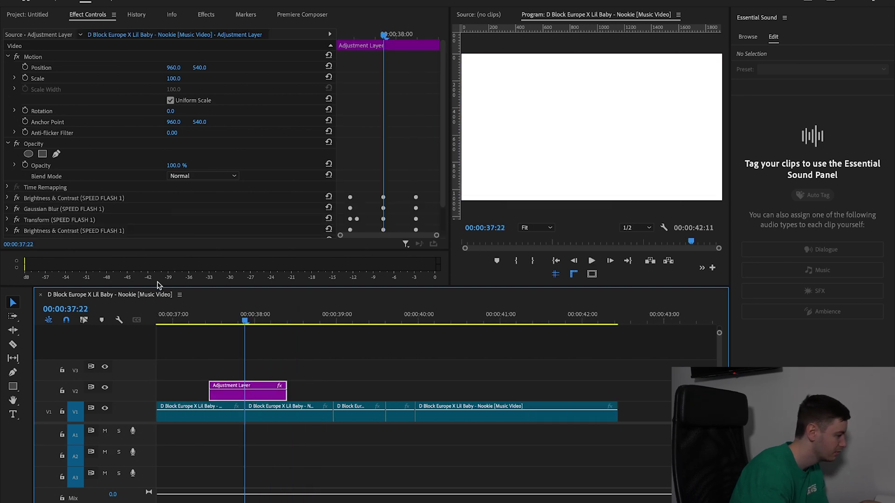
{"action": "scroll", "coordinate": [102, 220], "scroll_direction": "down", "scroll_amount": 1}
{"action": "left_click", "coordinate": [18, 214]}
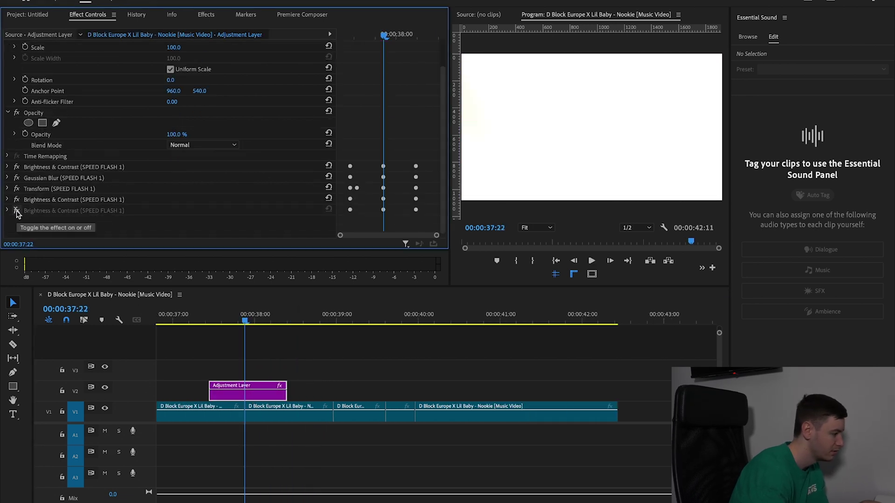
{"action": "left_click", "coordinate": [18, 201]}
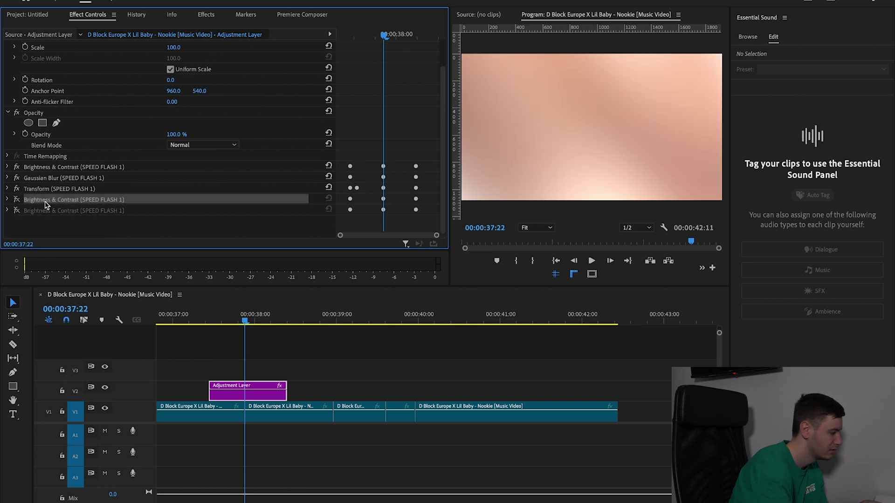
{"action": "key", "text": "Delete"}
{"action": "key", "text": "Delete"}
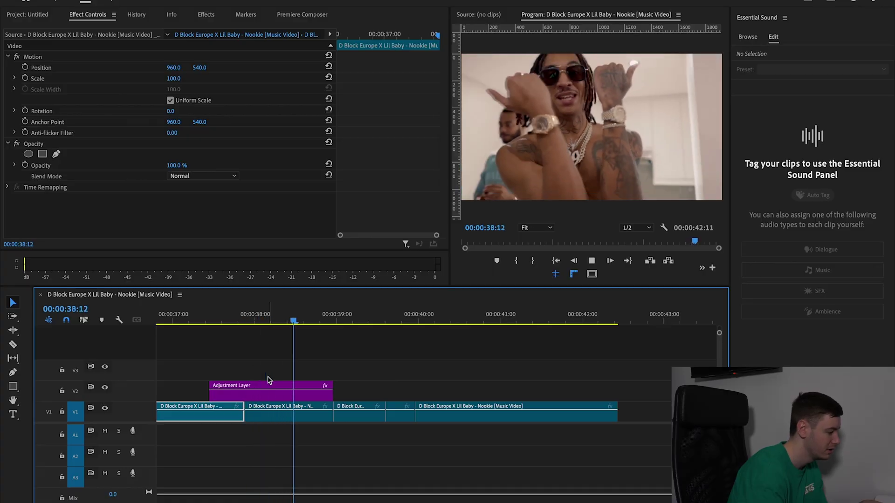
Place a new adjustment layer on V3 starting at the cut at 00:00:37:22.
{"action": "left_click", "coordinate": [274, 399]}
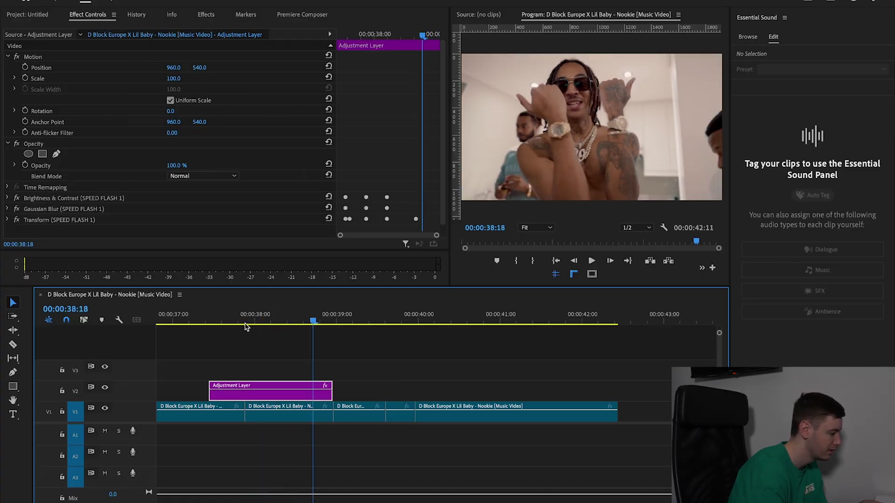
{"action": "left_click", "coordinate": [245, 316]}
{"action": "left_click", "coordinate": [36, 18]}
{"action": "left_click_drag", "start_coordinate": [266, 305], "coordinate": [250, 374]}
Search the effects for "flash" and apply the MULTI FLASH 4 preset to the V3 adjustment layer.
{"action": "left_click", "coordinate": [207, 15]}
{"action": "left_click", "coordinate": [105, 28]}
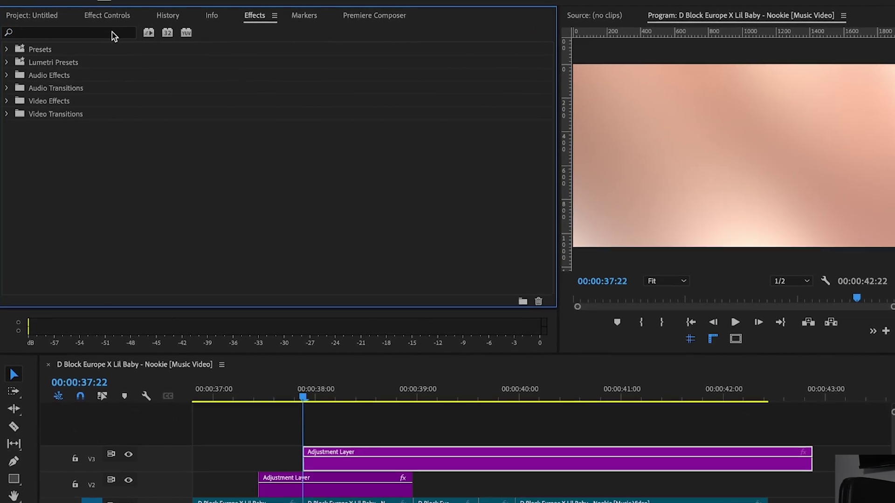
{"action": "left_click", "coordinate": [111, 32]}
{"action": "type", "text": "flash"}
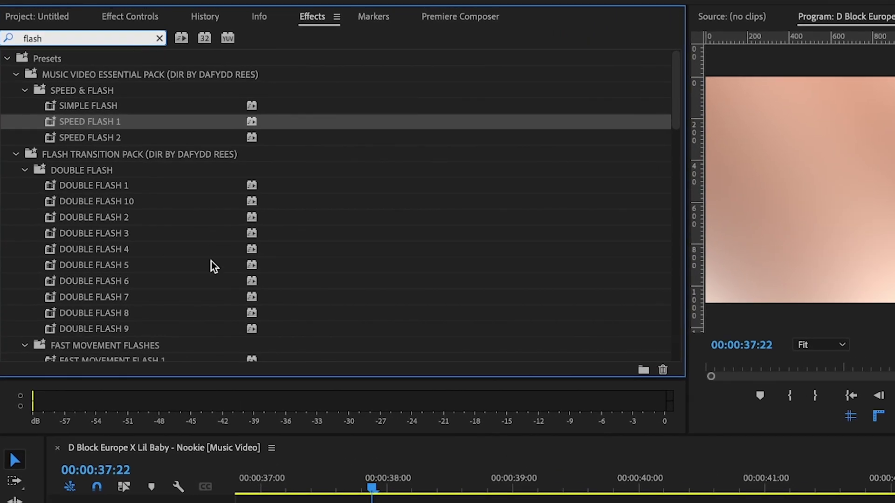
{"action": "scroll", "coordinate": [211, 265], "scroll_direction": "down", "scroll_amount": 5}
{"action": "scroll", "coordinate": [211, 264], "scroll_direction": "down", "scroll_amount": 5}
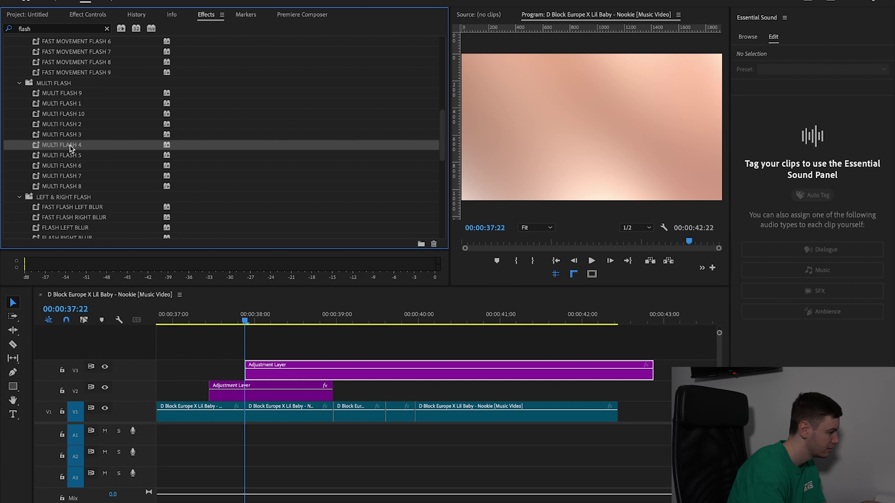
{"action": "left_click_drag", "start_coordinate": [105, 216], "coordinate": [280, 371]}
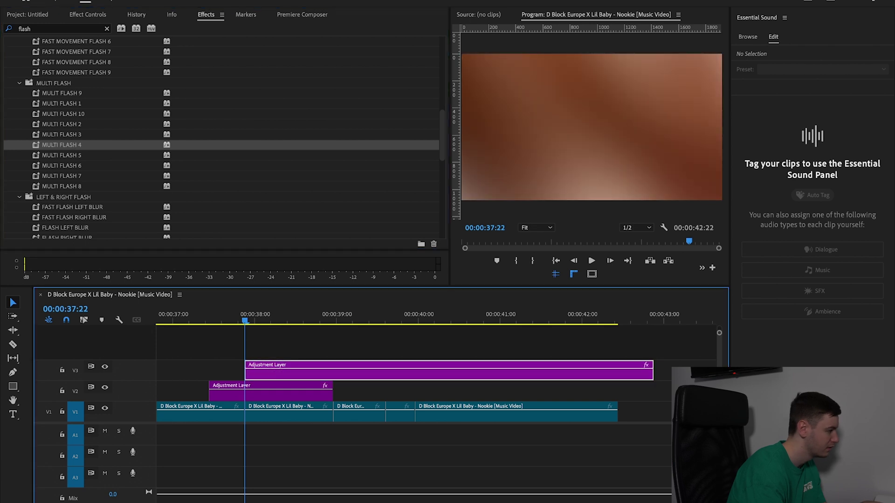
Move the V3 adjustment layer with MULTI FLASH 4 later so it starts at about 00:00:38:10.
{"action": "left_click", "coordinate": [89, 14]}
{"action": "left_click_drag", "start_coordinate": [236, 312], "coordinate": [287, 322]}
{"action": "left_click_drag", "start_coordinate": [294, 366], "coordinate": [337, 370]}
Play back the sequence from before the 00:00:37:22 cut to review the speed flash and multi flash effects.
{"action": "left_click", "coordinate": [227, 321]}
{"action": "left_click_drag", "start_coordinate": [226, 324], "coordinate": [201, 325]}
{"action": "key", "text": "space"}
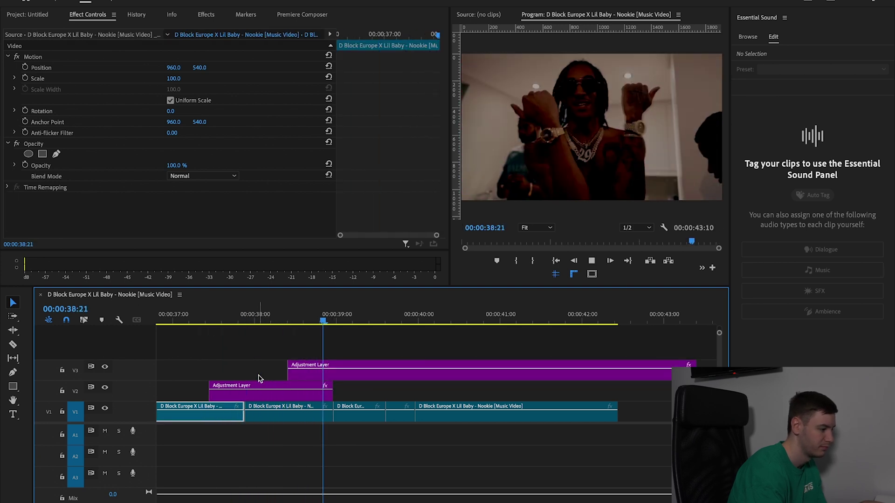
{"action": "key", "text": "space"}
{"action": "left_click_drag", "start_coordinate": [245, 316], "coordinate": [213, 313]}
{"action": "key", "text": "space"}
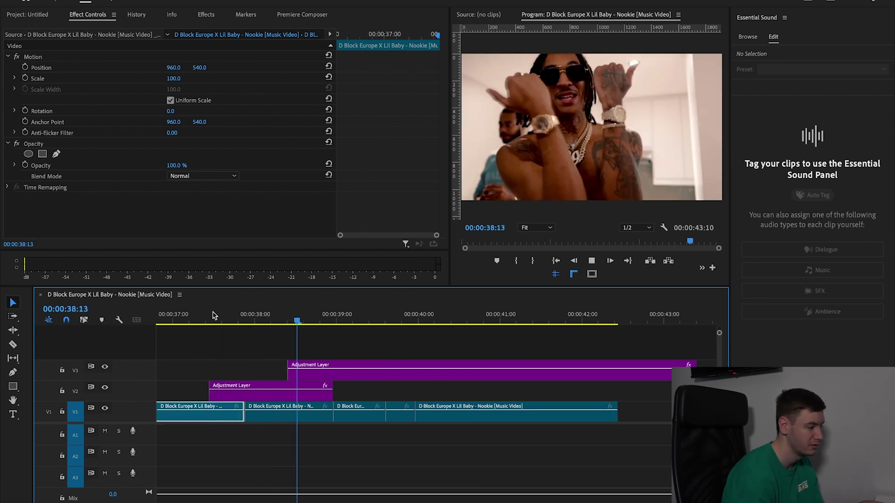
{"action": "left_click_drag", "start_coordinate": [399, 314], "coordinate": [390, 315]}
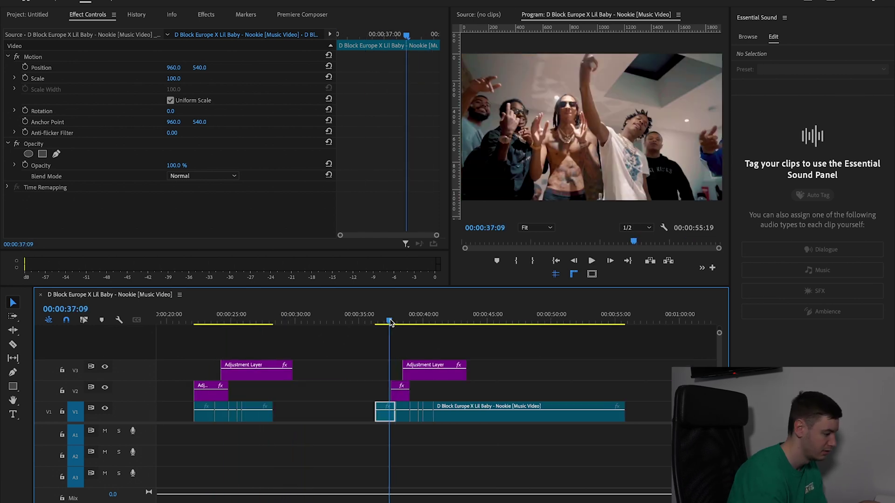
{"action": "key", "text": "space"}
{"action": "scroll", "coordinate": [407, 380], "scroll_direction": "up", "scroll_amount": 5}
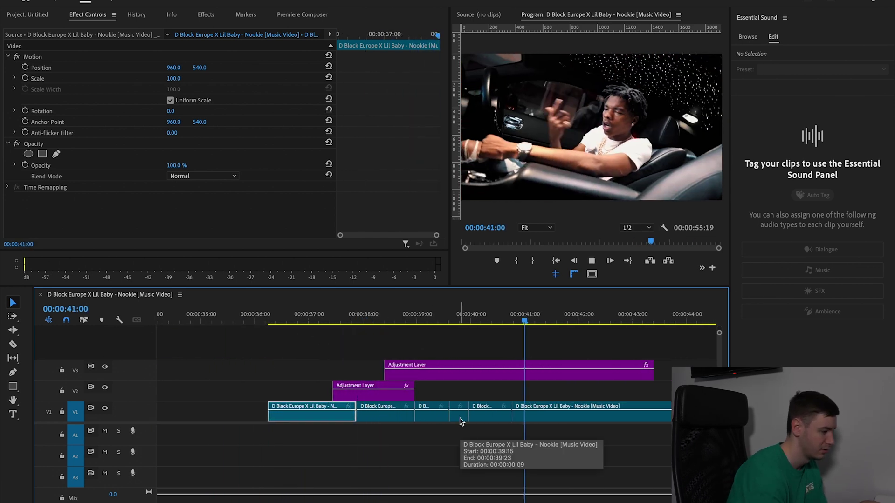
{"action": "scroll", "coordinate": [460, 420], "scroll_direction": "right", "scroll_amount": 2}
{"action": "key", "text": "space"}
Place another adjustment layer on V2 across the cut at 00:00:40:19, starting at about 00:00:39:20.
{"action": "left_click", "coordinate": [469, 319]}
{"action": "left_click", "coordinate": [333, 394]}
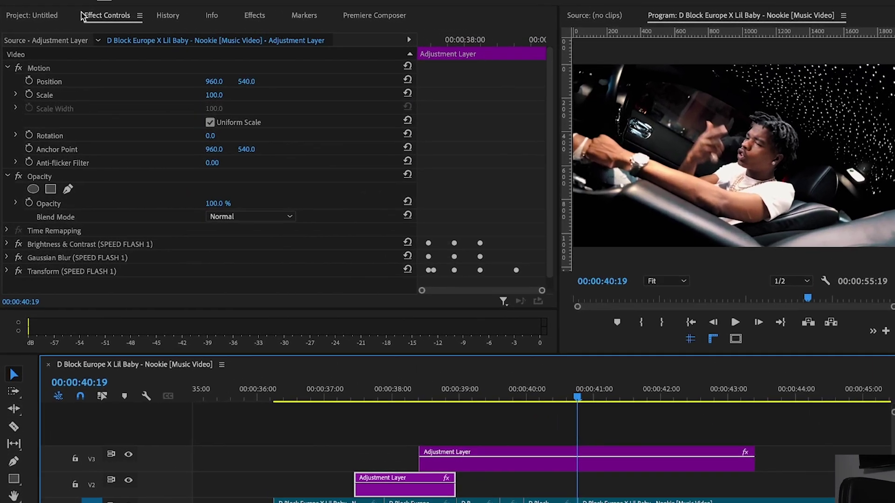
{"action": "left_click", "coordinate": [42, 15]}
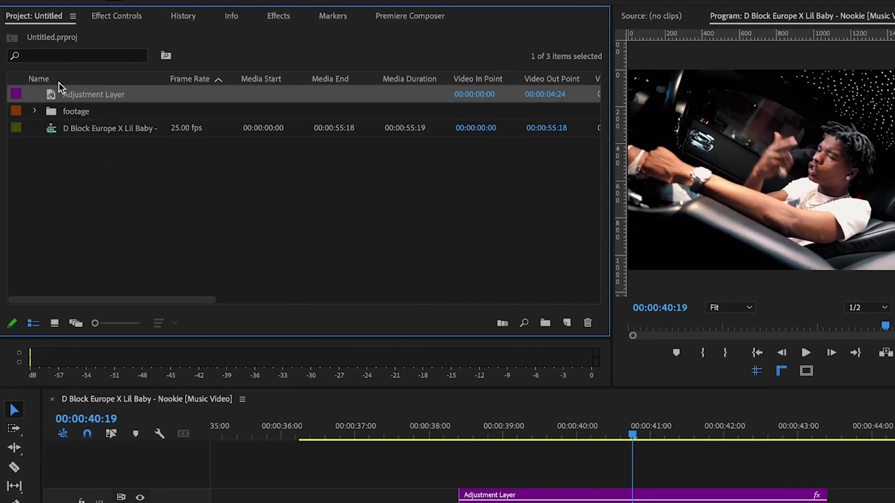
{"action": "left_click_drag", "start_coordinate": [51, 86], "coordinate": [583, 474]}
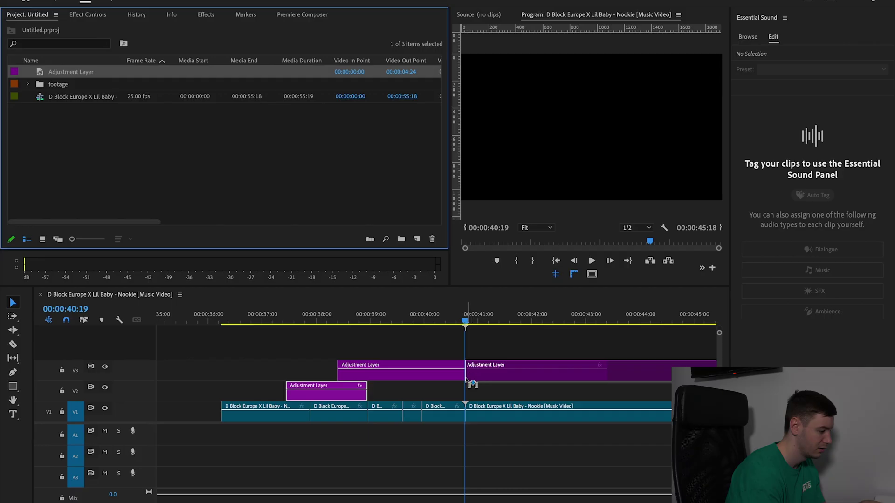
{"action": "left_click_drag", "start_coordinate": [472, 383], "coordinate": [465, 394]}
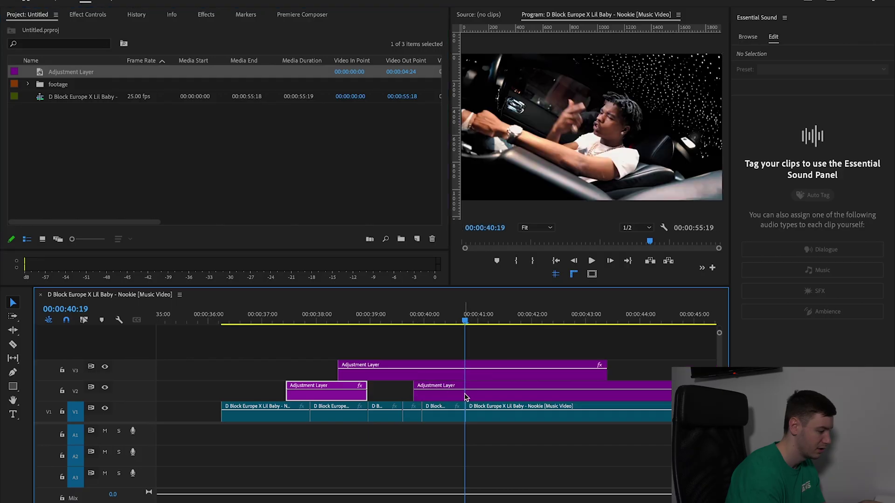
Search the effects for "music" and apply the SPEED FLASH 2 preset to the V2 adjustment layer across the 00:00:40:19 cut.
{"action": "left_click", "coordinate": [205, 15]}
{"action": "left_click", "coordinate": [107, 29]}
{"action": "type", "text": "msuc"}
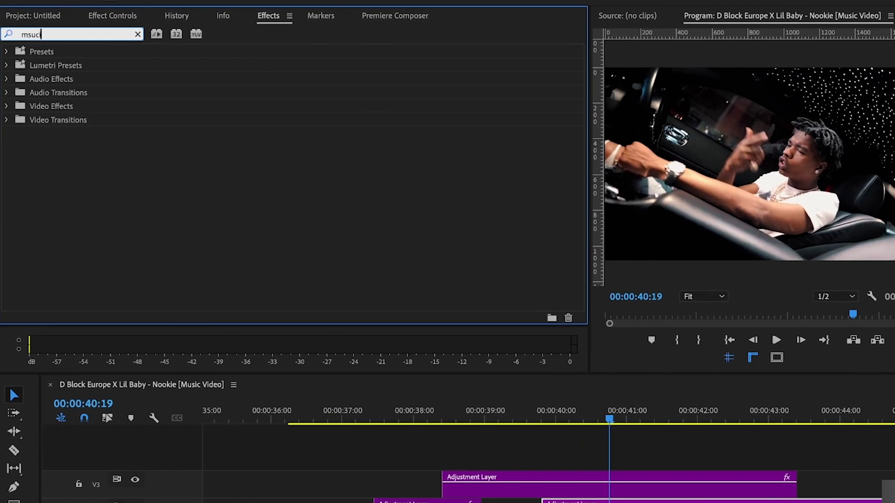
{"action": "key", "text": "BackSpace"}
{"action": "key", "text": "BackSpace"}
{"action": "key", "text": "BackSpace"}
{"action": "type", "text": "usic"}
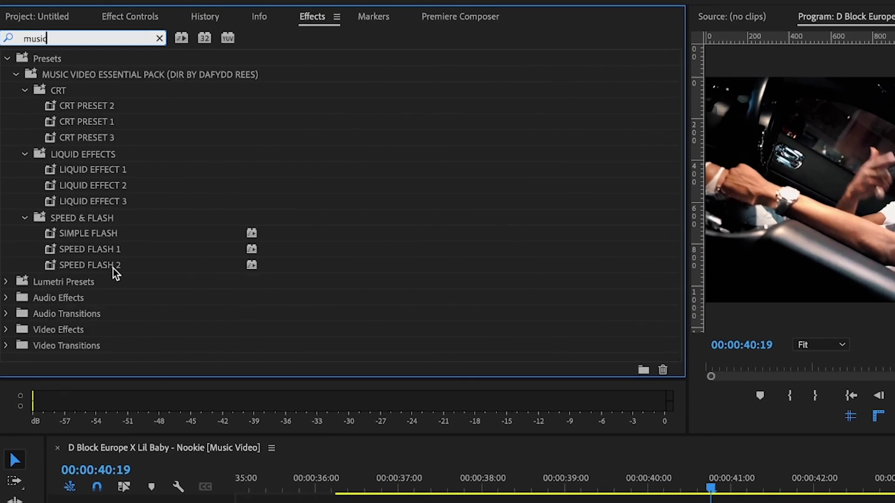
{"action": "left_click_drag", "start_coordinate": [113, 268], "coordinate": [451, 397]}
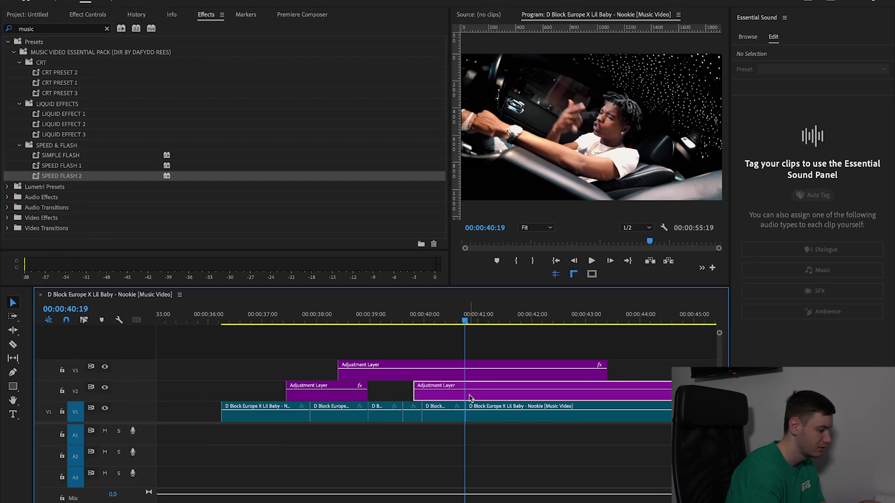
Trim the end of the V2 adjustment layer with SPEED FLASH 2 back to about 00:00:42:12.
{"action": "left_click", "coordinate": [41, 15]}
{"action": "left_click", "coordinate": [86, 17]}
{"action": "scroll", "coordinate": [369, 176], "scroll_direction": "down", "scroll_amount": 2}
{"action": "scroll", "coordinate": [420, 401], "scroll_direction": "up", "scroll_amount": 3}
{"action": "scroll", "coordinate": [517, 406], "scroll_direction": "right", "scroll_amount": 2}
{"action": "left_click_drag", "start_coordinate": [491, 398], "coordinate": [468, 399]}
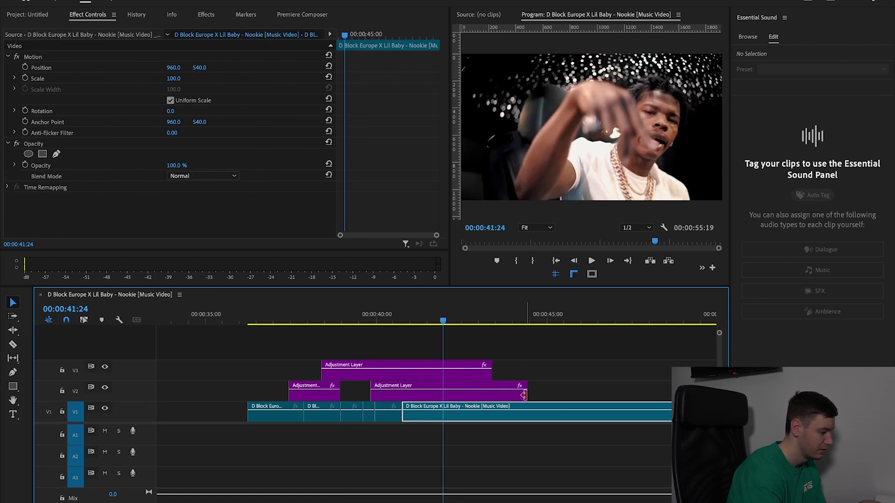
{"action": "left_click_drag", "start_coordinate": [524, 396], "coordinate": [461, 396]}
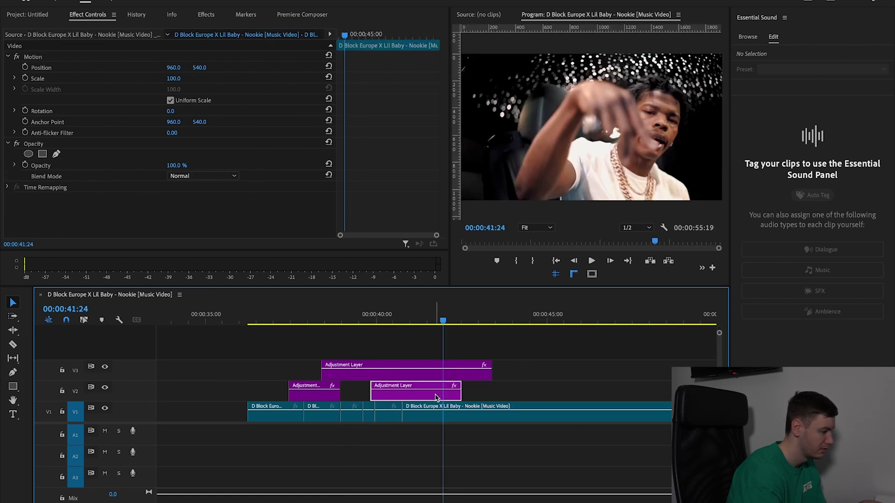
Split the last V1 clip at 00:00:41:07.
{"action": "left_click", "coordinate": [432, 391]}
{"action": "left_click_drag", "start_coordinate": [374, 326], "coordinate": [420, 322]}
{"action": "key", "text": "ctrl+k"}
{"action": "left_click", "coordinate": [445, 419]}
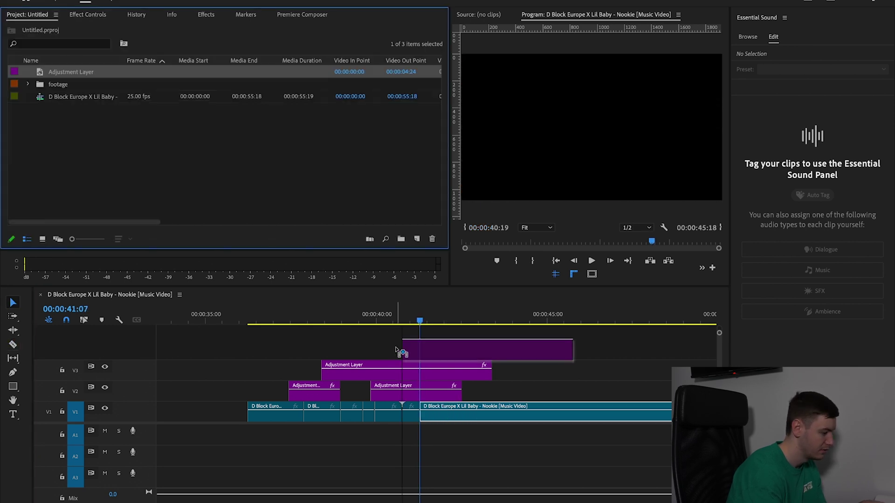
Add an adjustment layer on V4 across the 00:00:41:07 cut and apply the FAST MOVEMENT FLASH 10 preset, searching the effects for "flash".
{"action": "left_click_drag", "start_coordinate": [70, 70], "coordinate": [394, 350]}
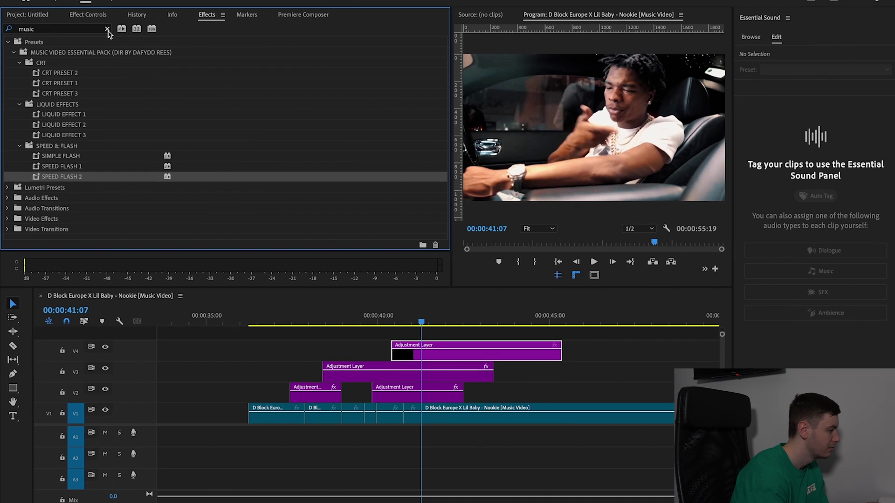
{"action": "left_click", "coordinate": [108, 29]}
{"action": "type", "text": "flash"}
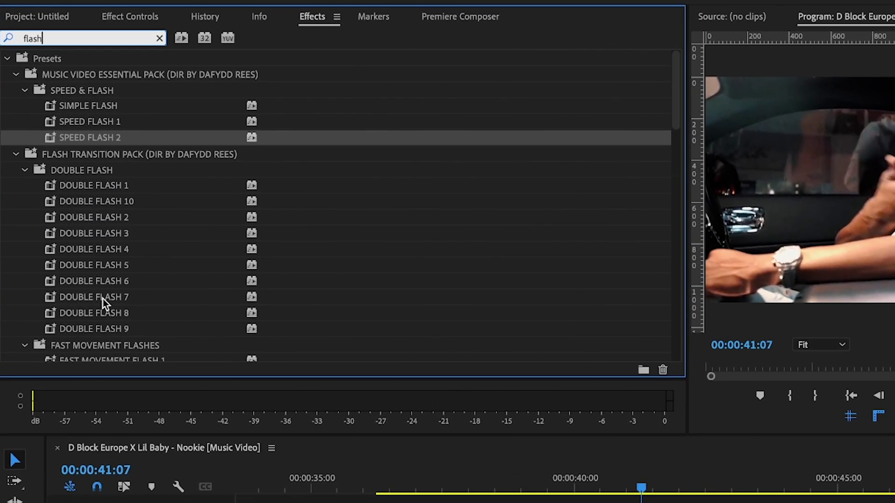
{"action": "scroll", "coordinate": [103, 298], "scroll_direction": "down", "scroll_amount": 4}
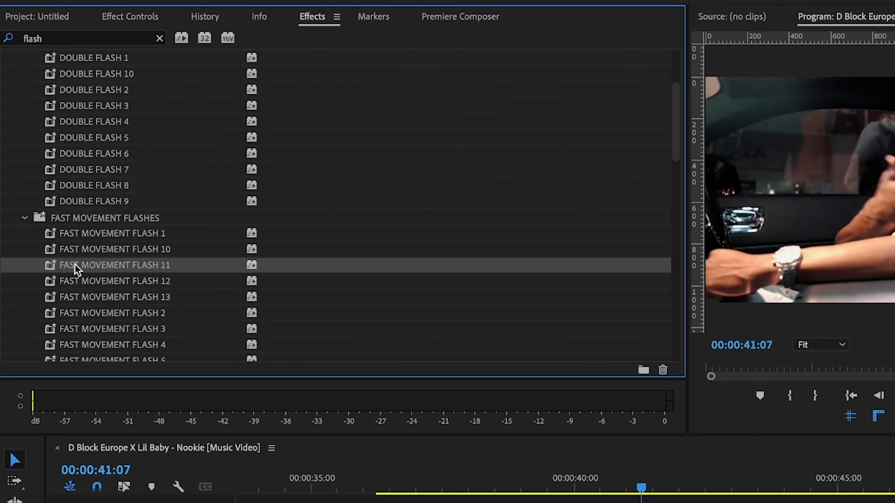
{"action": "left_click_drag", "start_coordinate": [79, 250], "coordinate": [246, 359]}
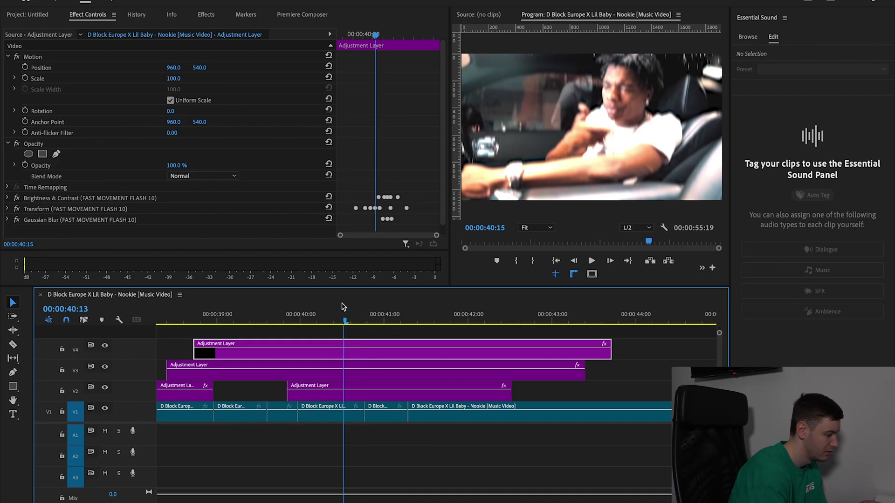